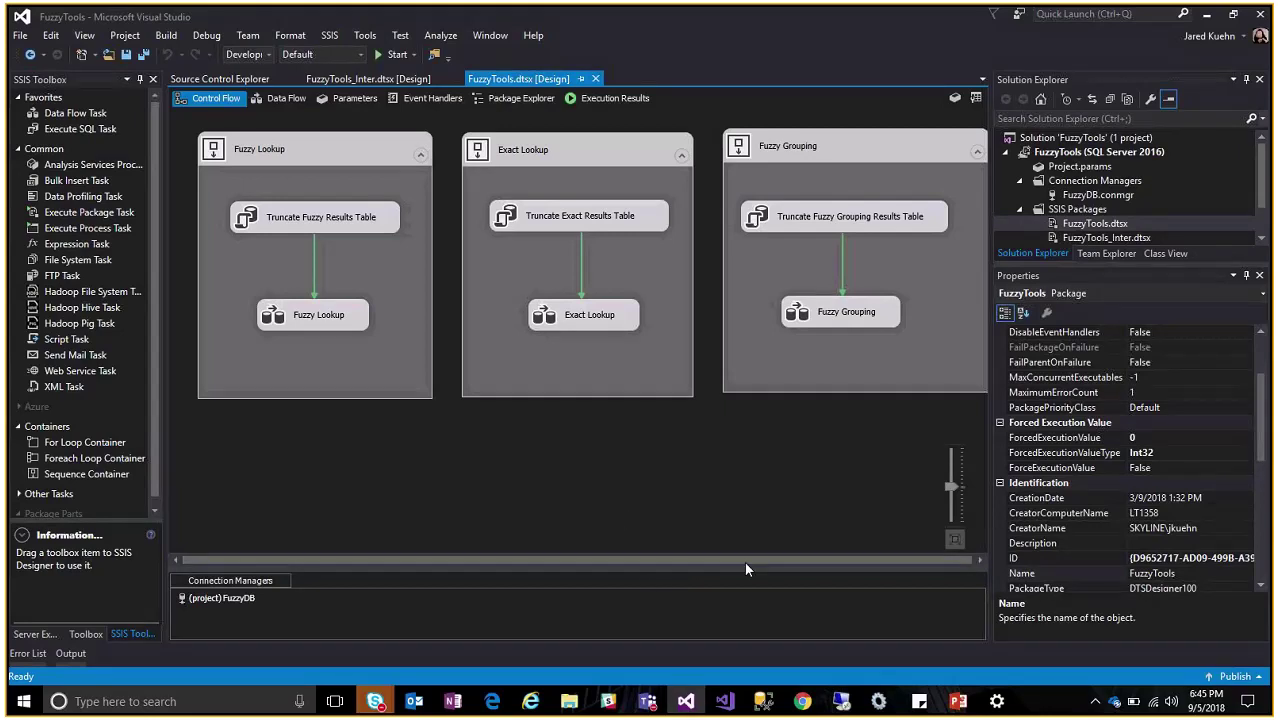
Switch to SQL Server Management Studio, query the top 1000 rows of dbo.ExactLookupResults in FuzzyDB, and enlarge the results pane
click(1209, 15)
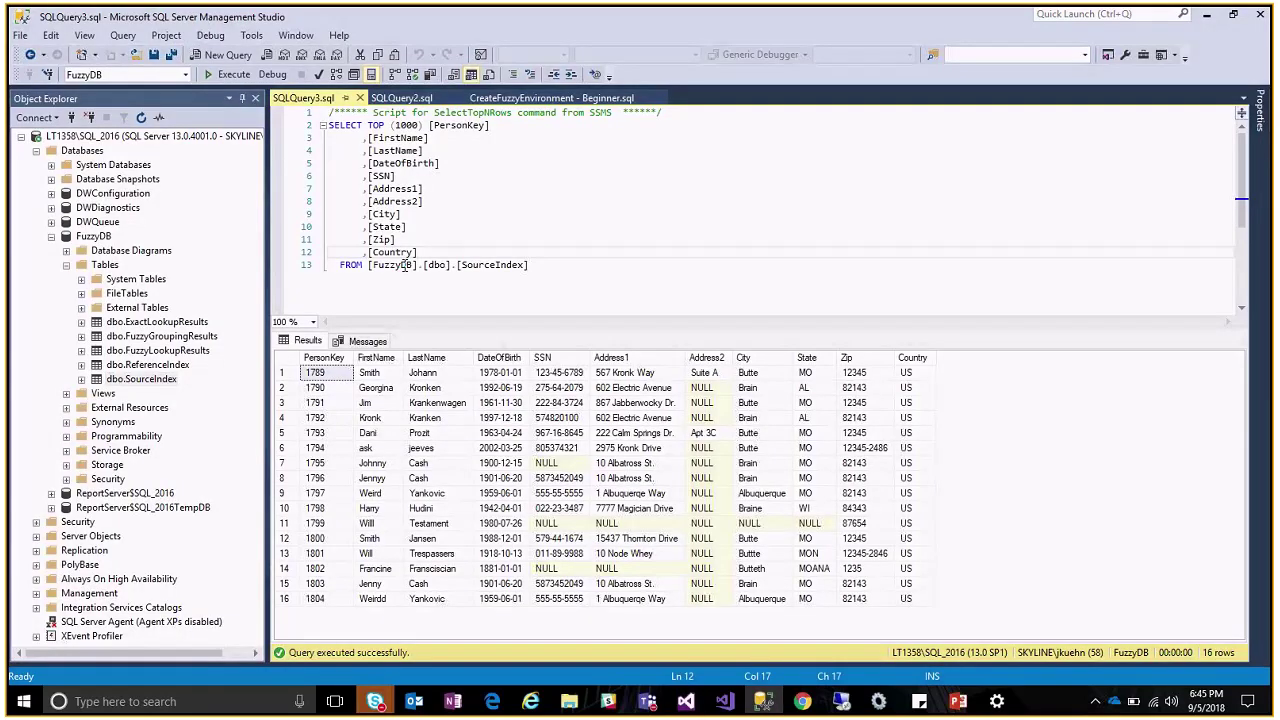
click(240, 300)
right_click(128, 321)
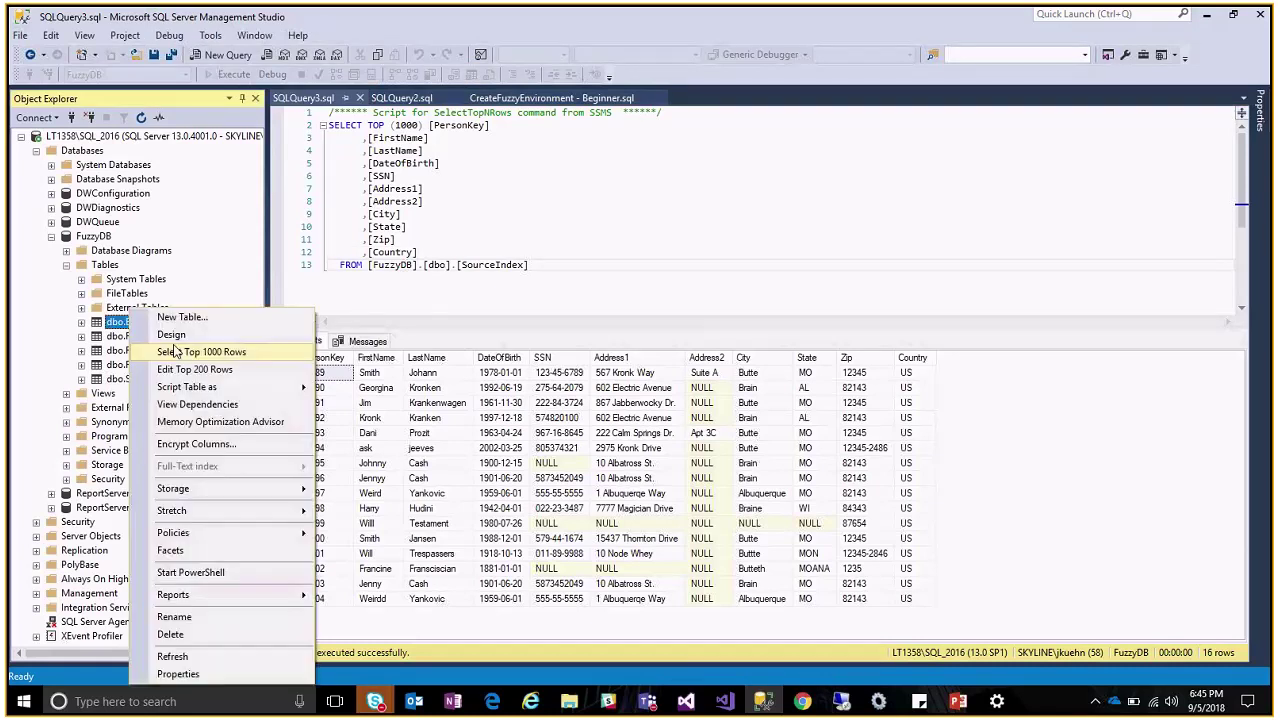
click(181, 358)
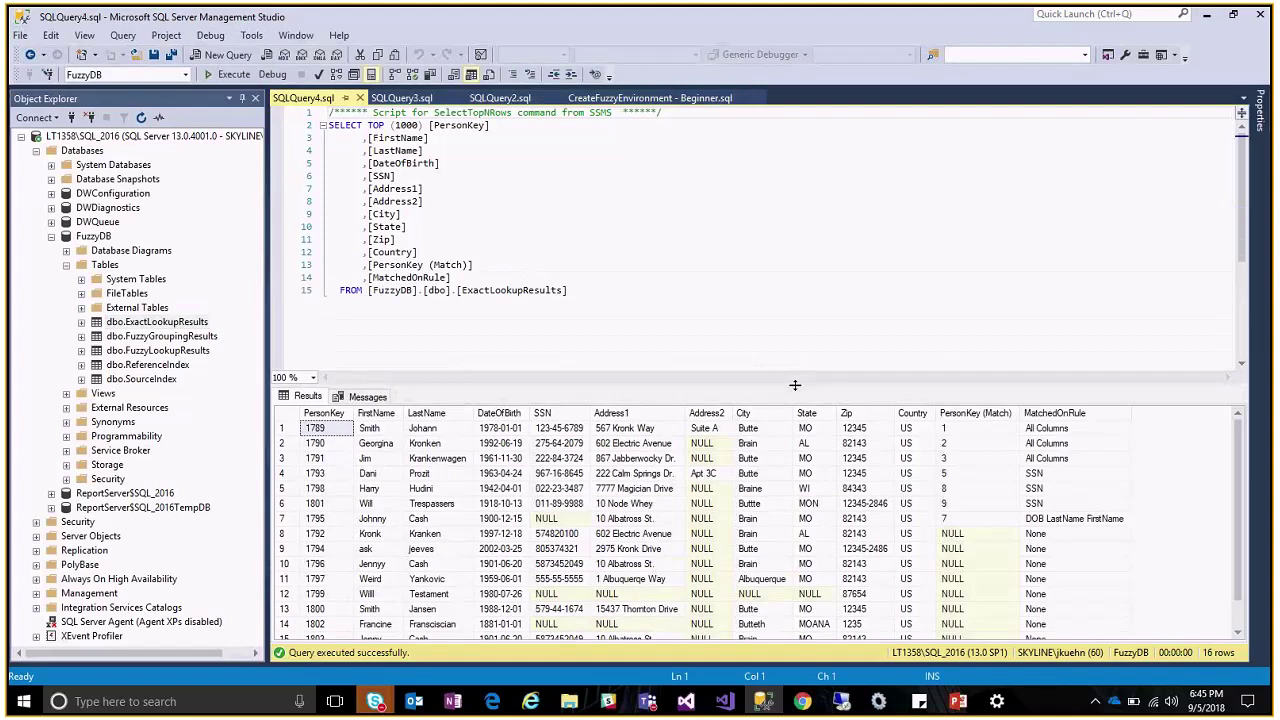
drag(795, 385, 795, 304)
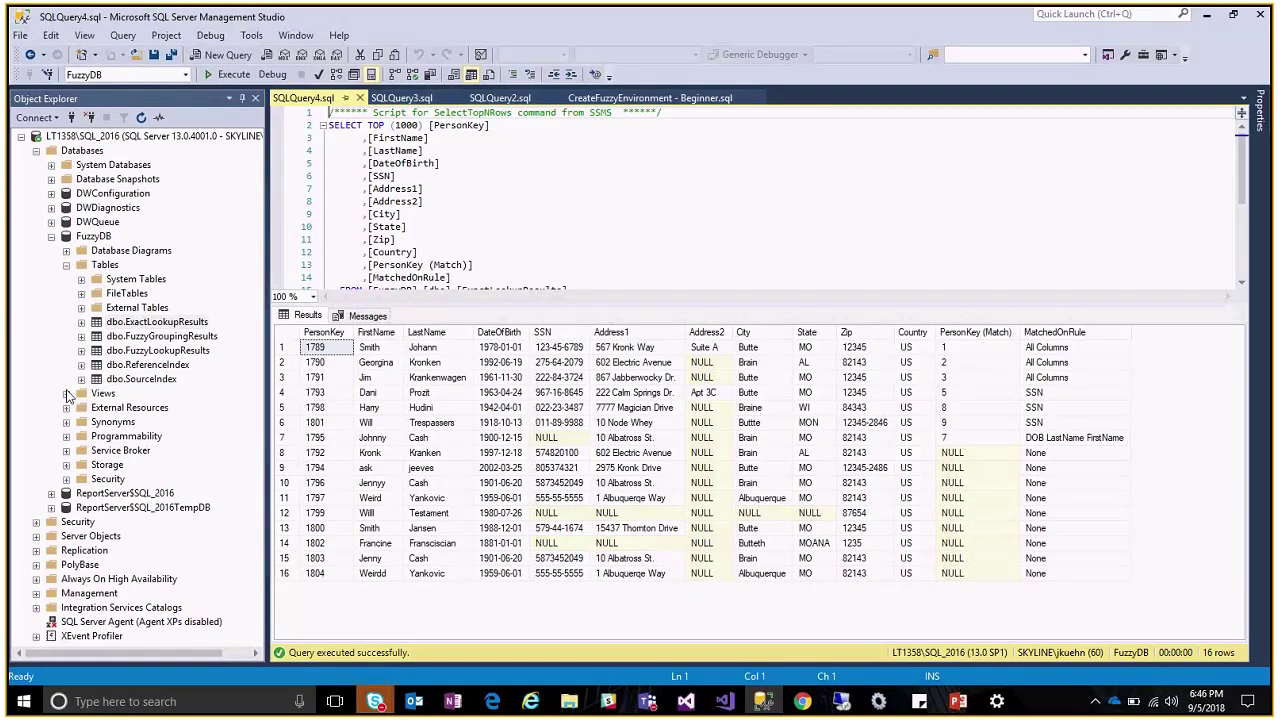
Query the top 1000 rows of FuzzyDB's dbo.PersonMaster_Exact view and enlarge the results pane
click(66, 394)
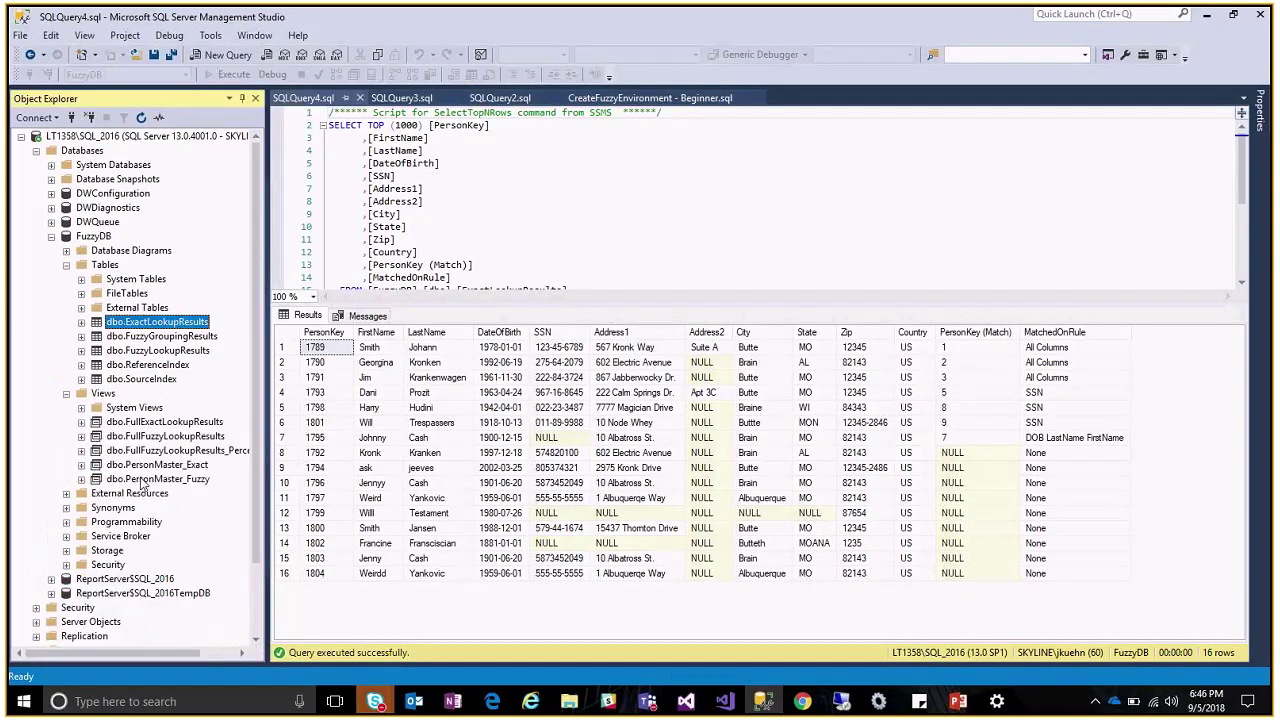
right_click(155, 466)
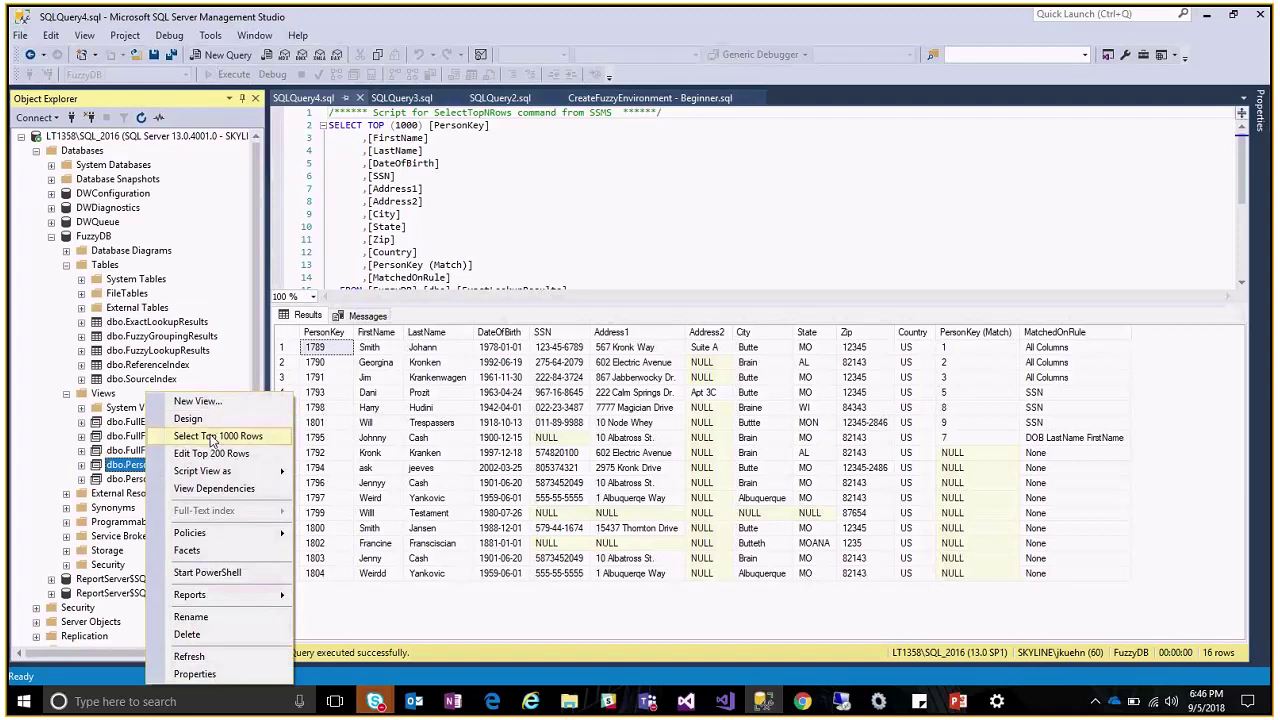
click(210, 440)
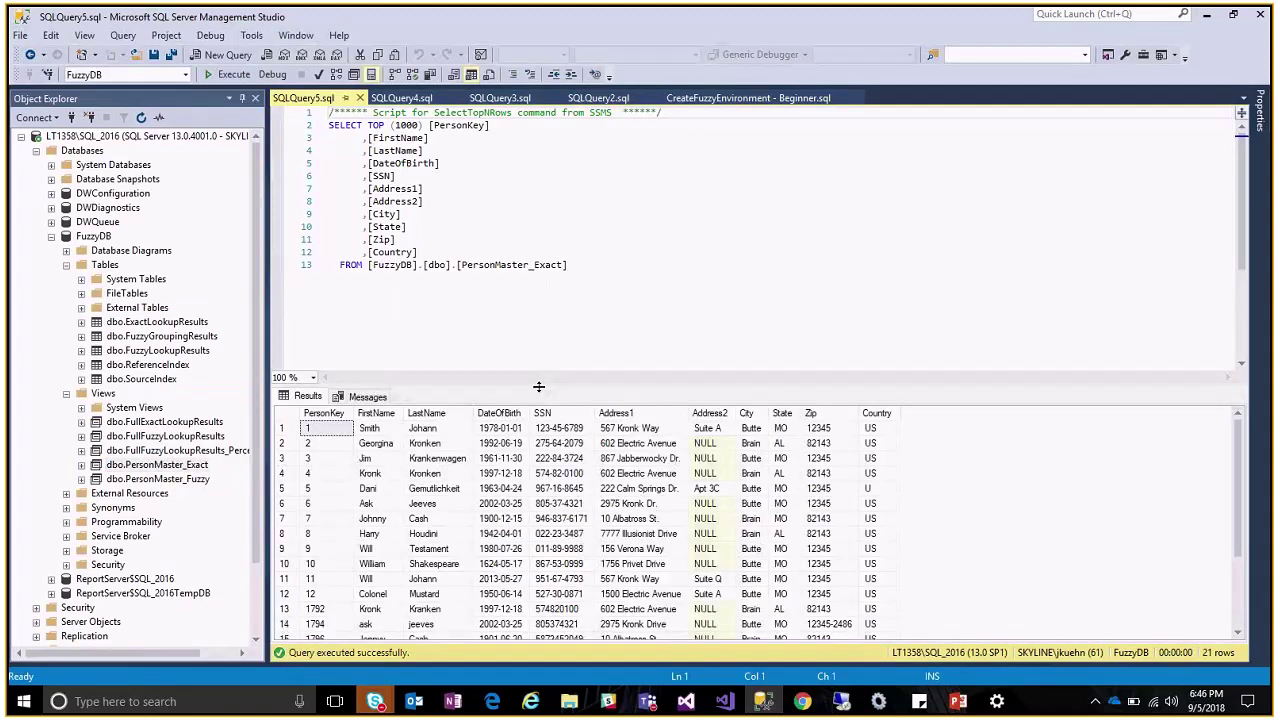
drag(538, 386, 532, 238)
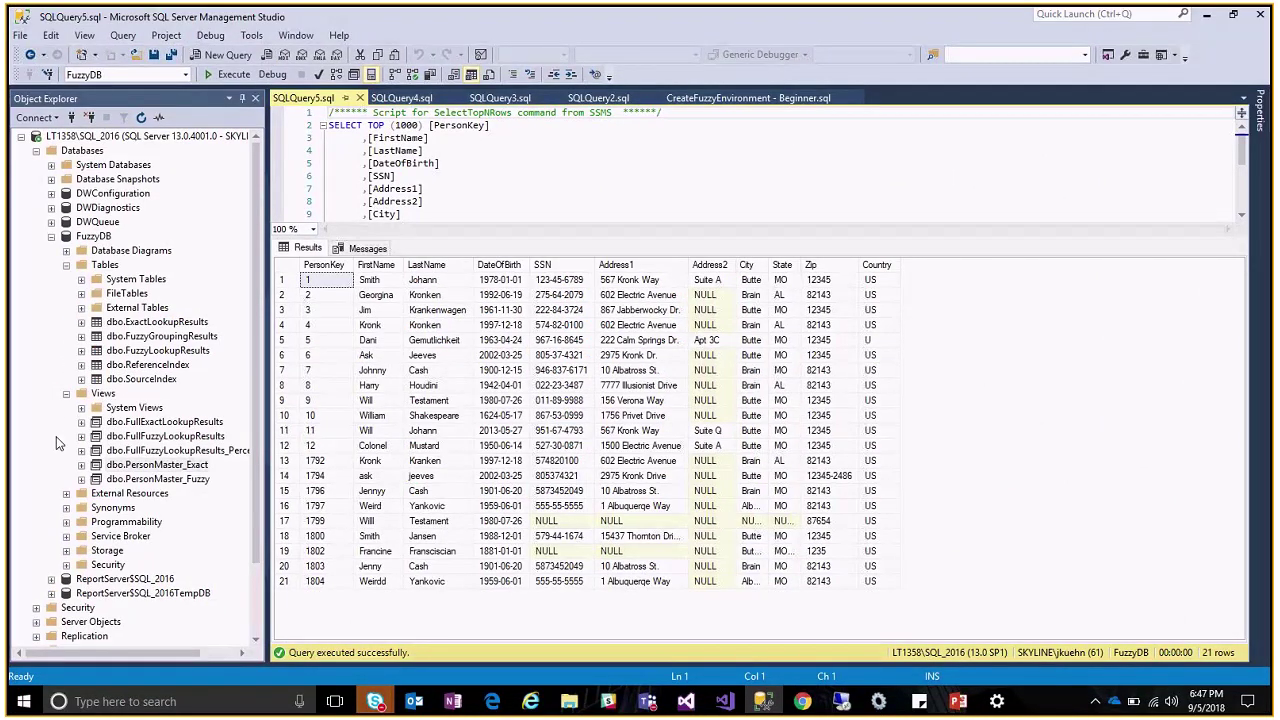
Query the top 1000 rows of the dbo.FullExactLookupResults view and compare its source and reference columns in the widened results grid
right_click(170, 422)
click(197, 441)
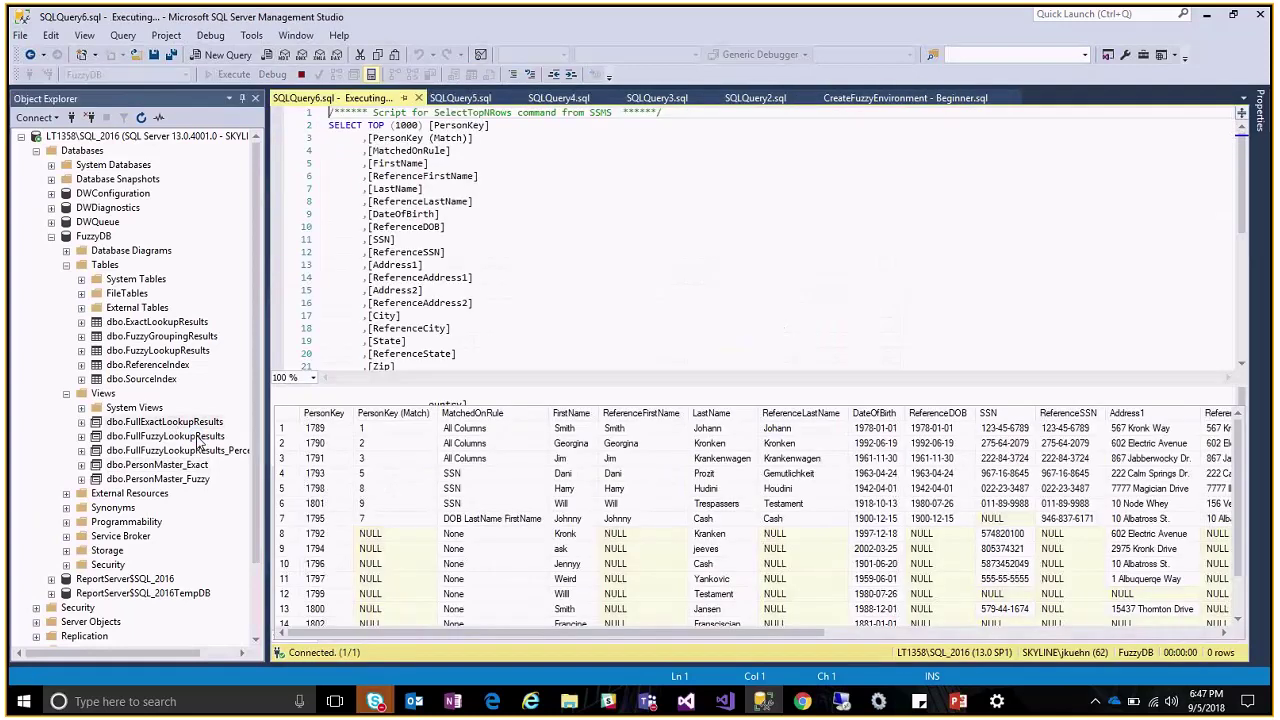
drag(263, 465, 236, 458)
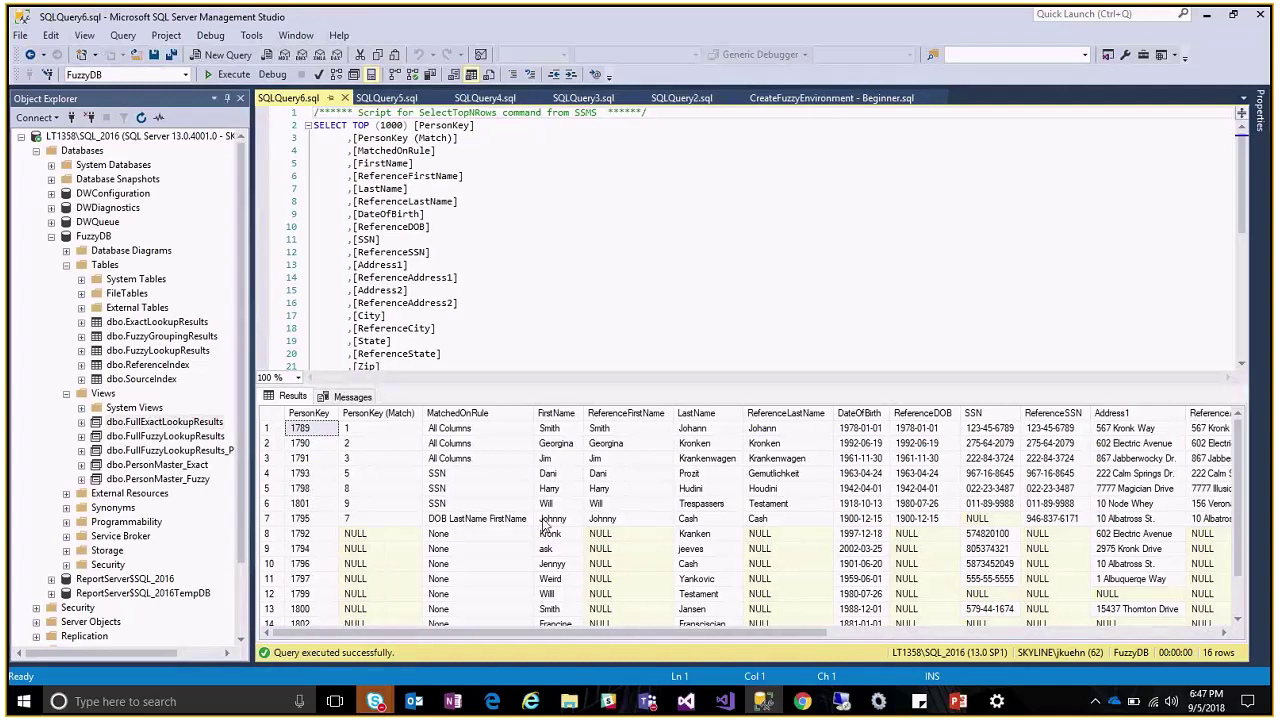
drag(541, 634, 517, 637)
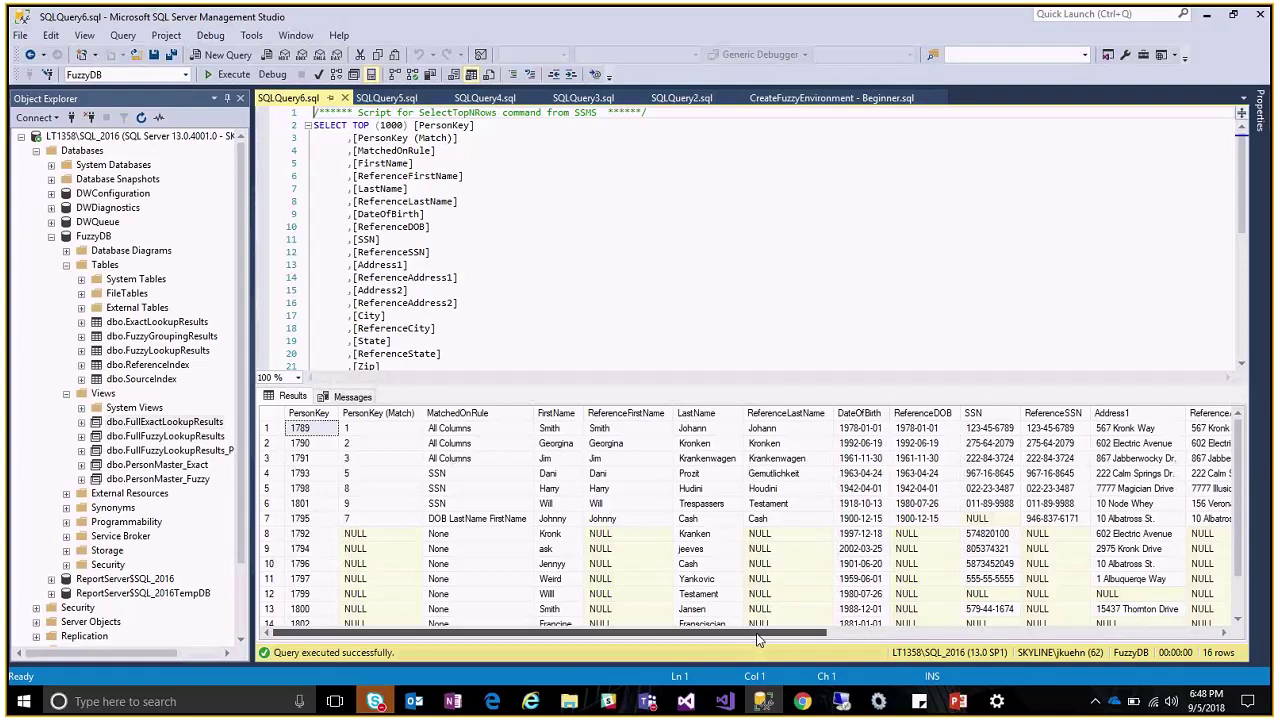
drag(758, 640, 960, 617)
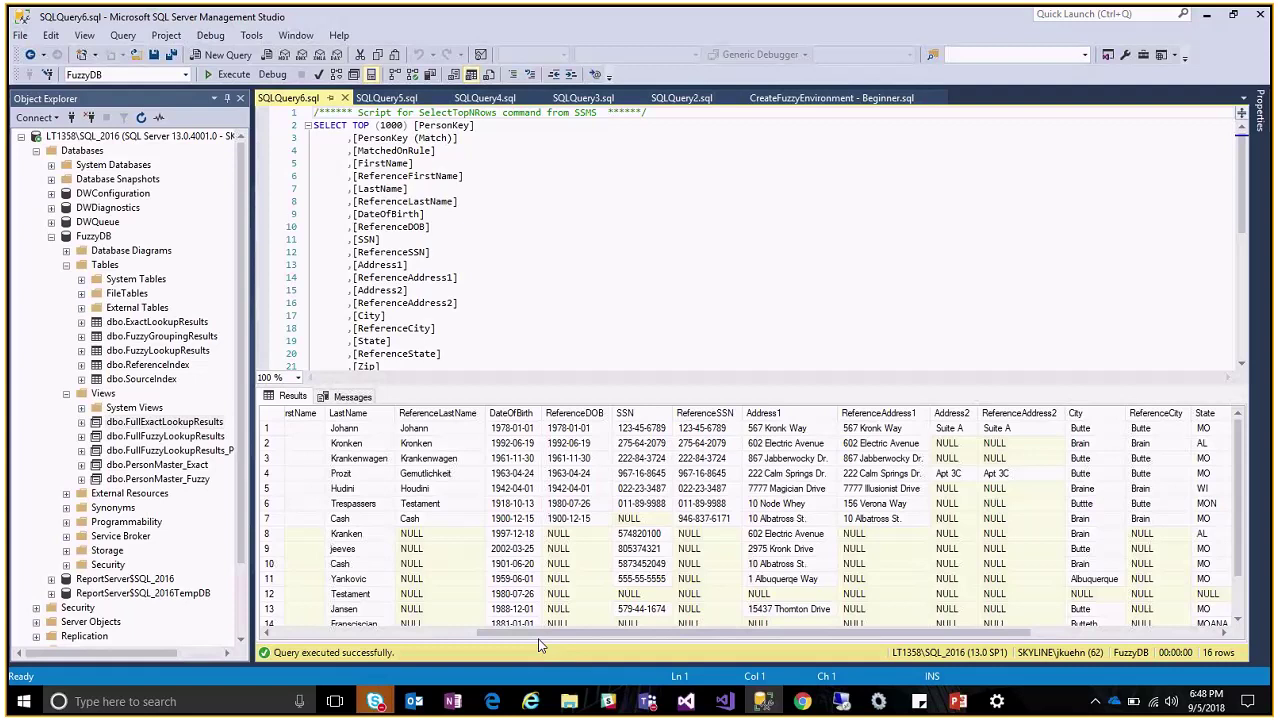
drag(538, 642, 401, 655)
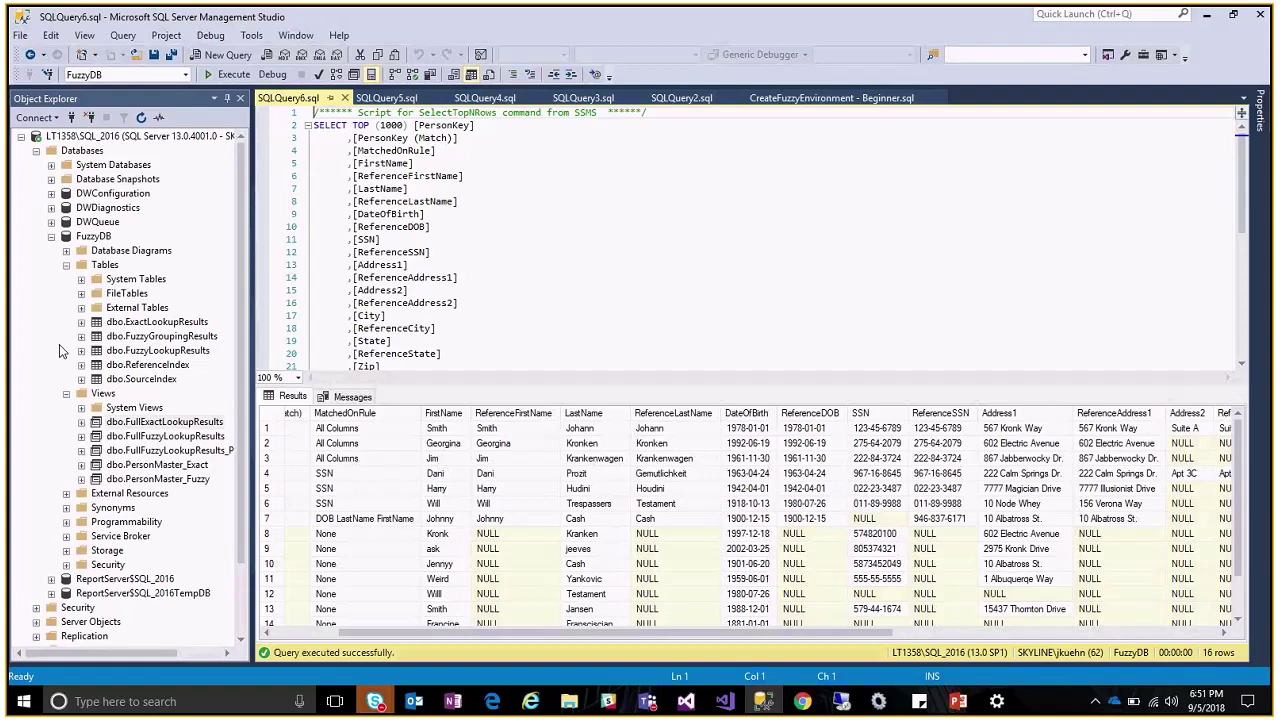
Query the top 1000 rows of the dbo.FuzzyLookupResults table and examine its similarity and confidence columns in an enlarged results grid
right_click(108, 350)
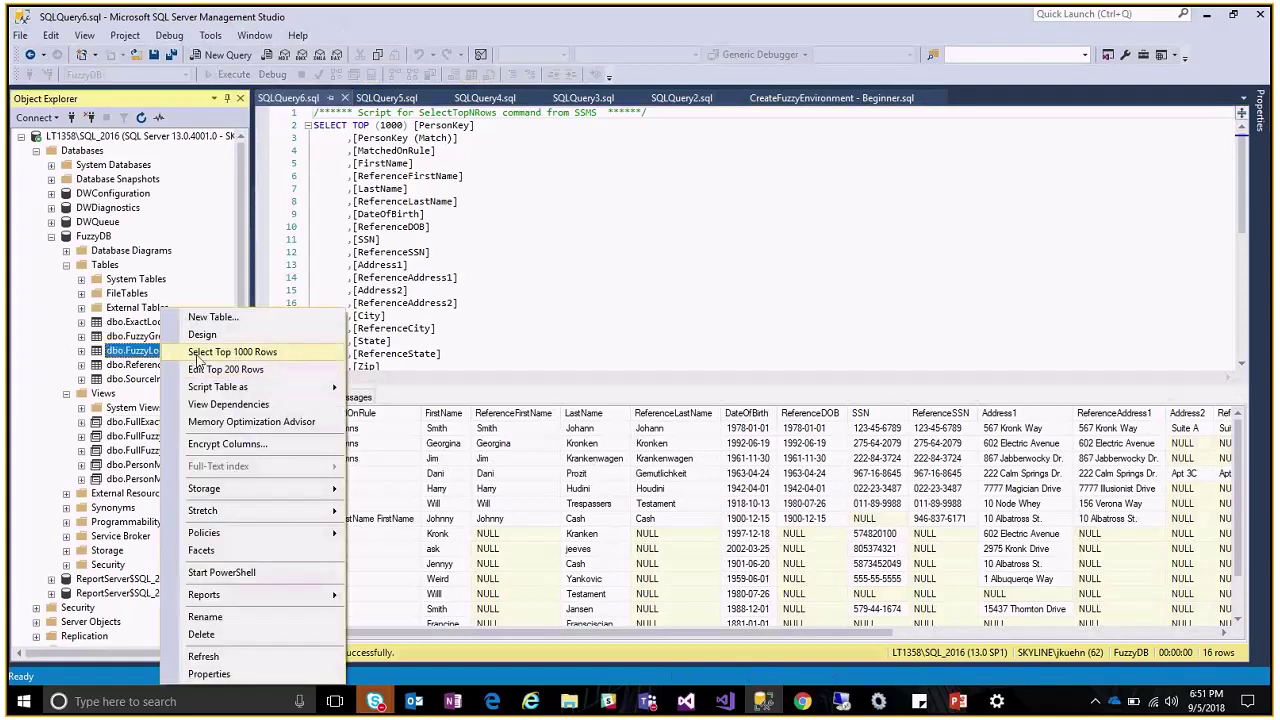
click(192, 351)
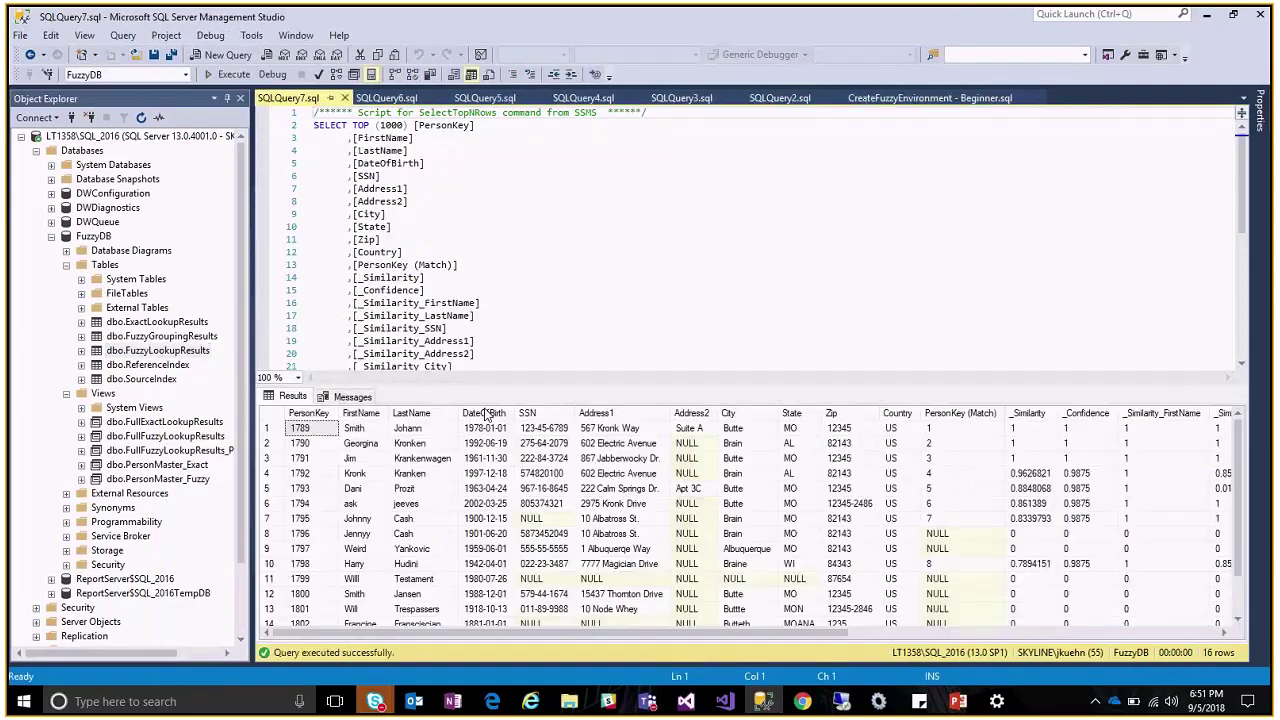
drag(486, 378, 474, 292)
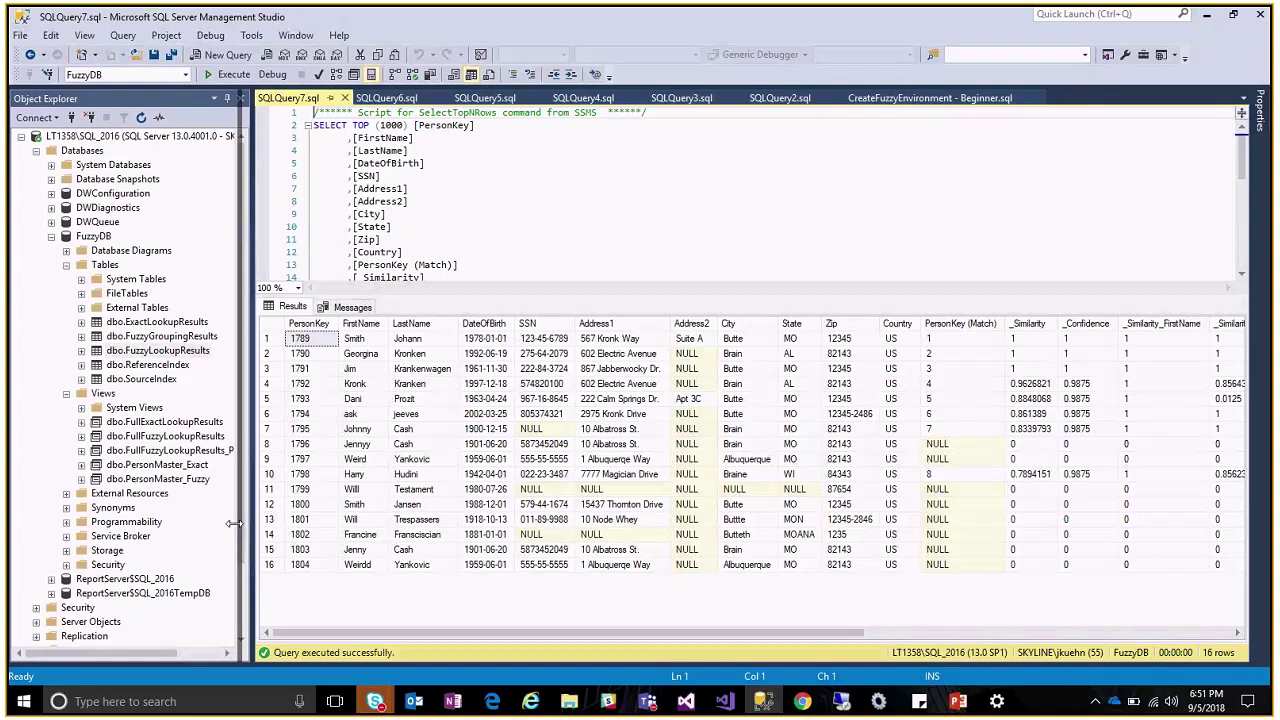
drag(232, 523, 194, 523)
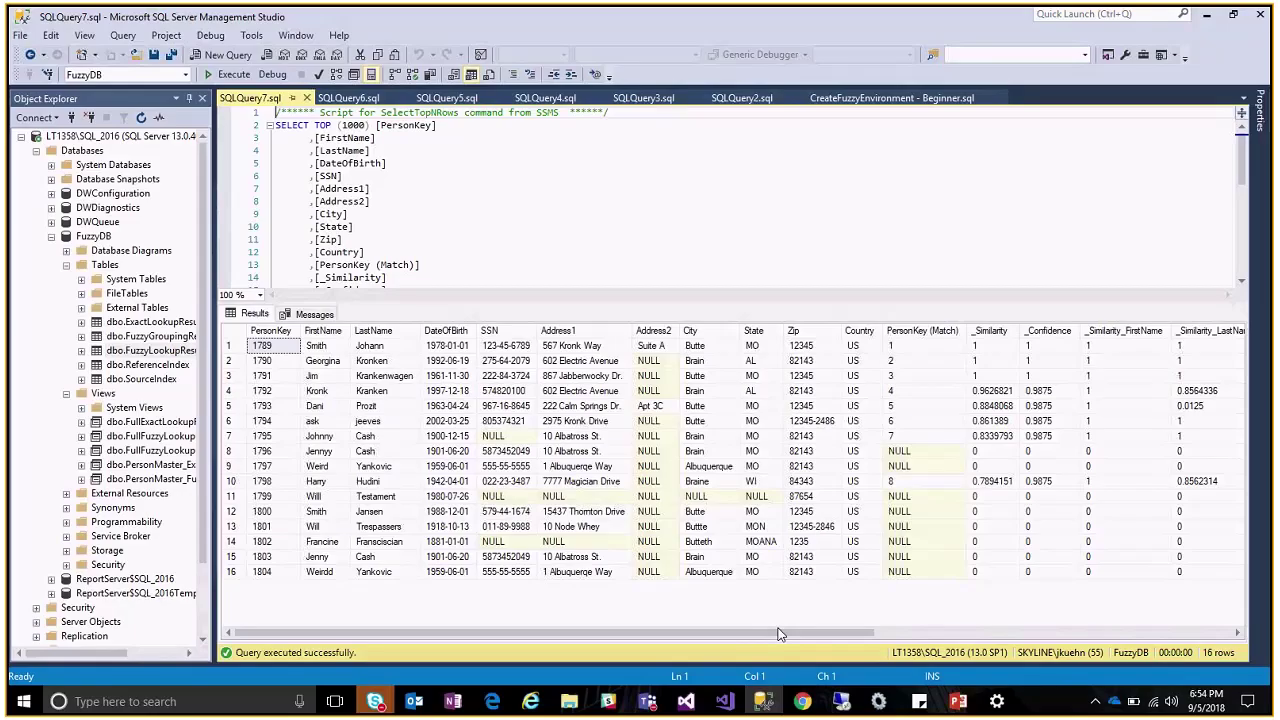
drag(780, 634, 985, 613)
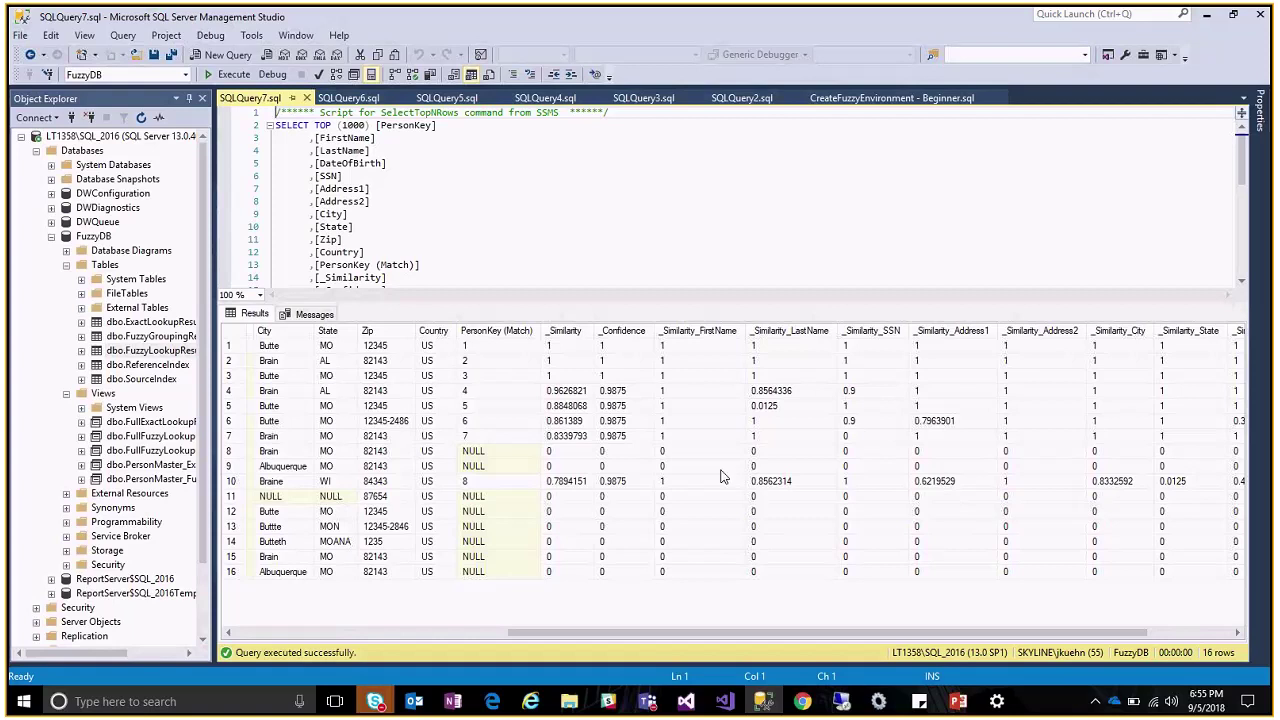
Query the top 1000 rows of the dbo.PersonMaster_Fuzzy view and enlarge the results pane to show every record
right_click(185, 479)
click(240, 446)
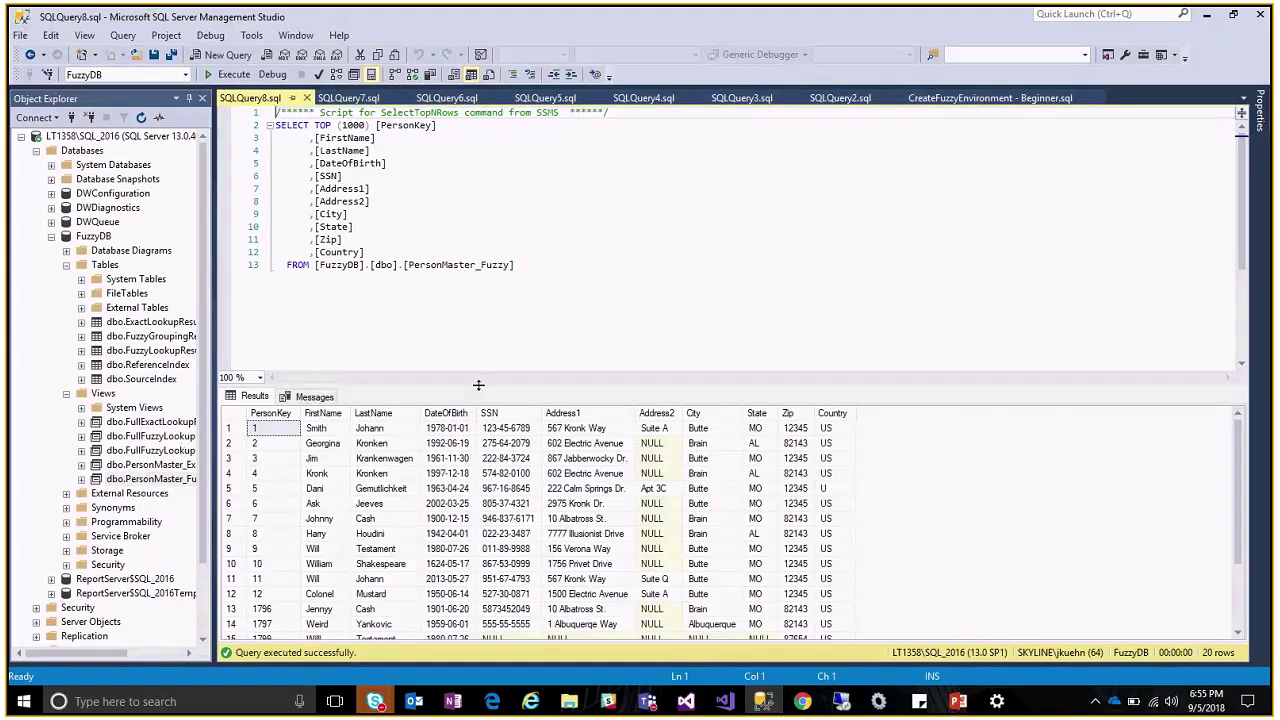
mouse_move(479, 386)
mouse_down()
mouse_move(517, 288)
mouse_move(512, 230)
mouse_up()
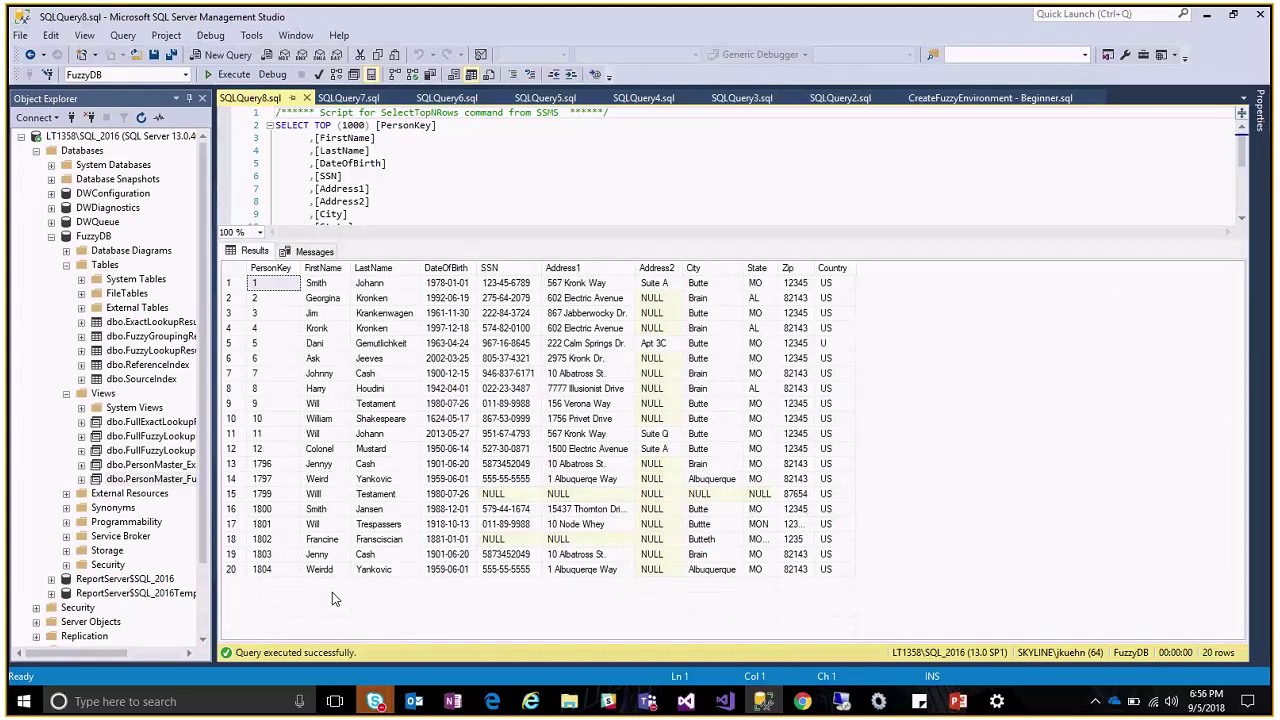
click(332, 592)
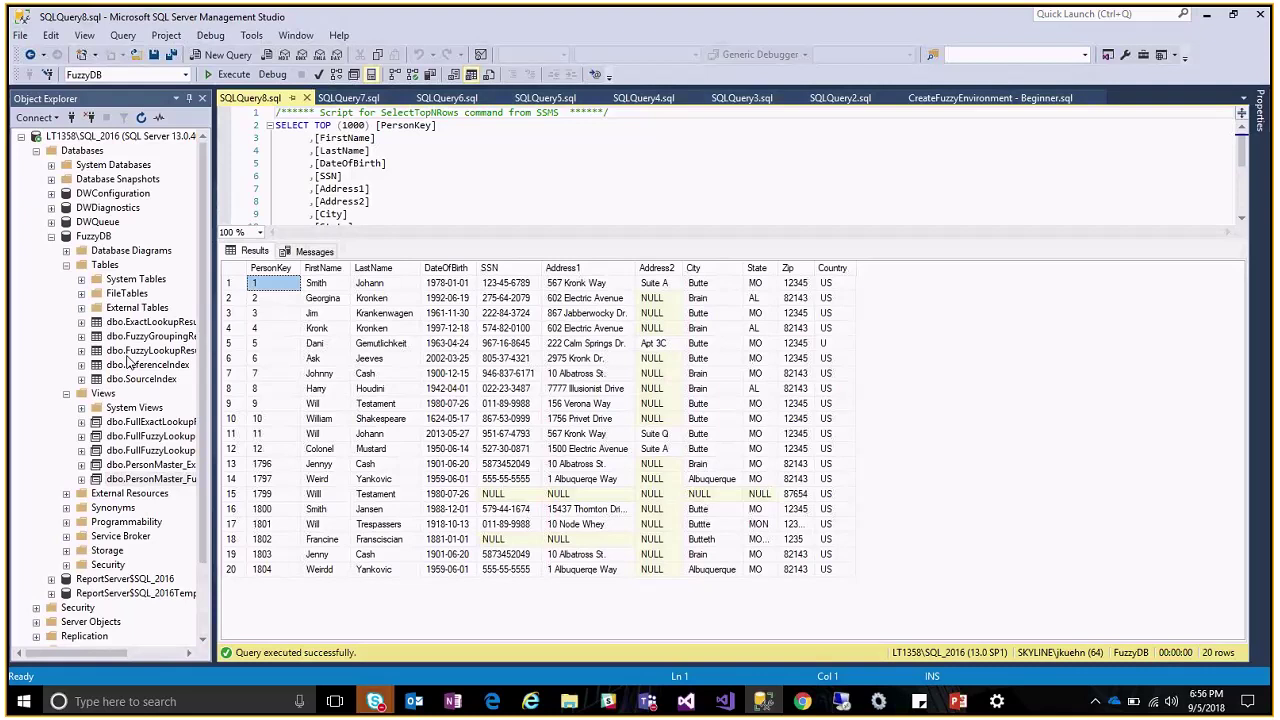
Query the top 1000 rows of the dbo.FullFuzzyLookupResults view and enlarge the results pane
right_click(150, 436)
click(200, 436)
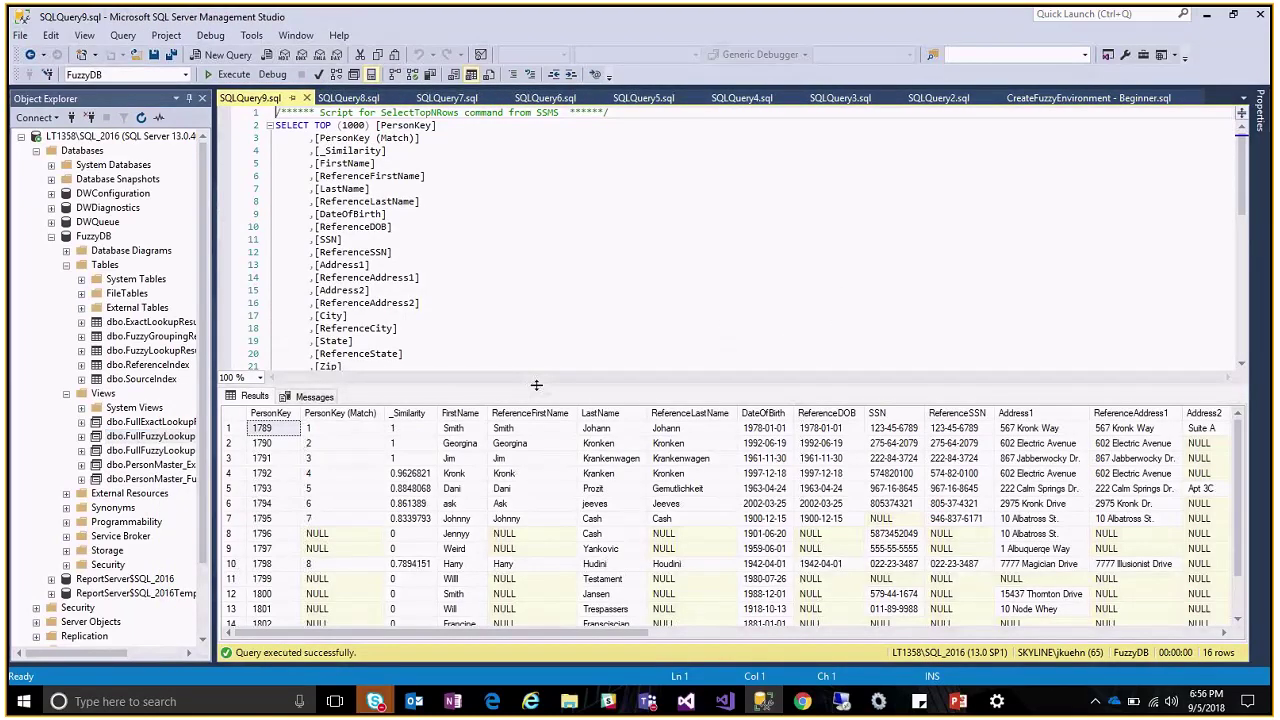
drag(536, 385, 525, 283)
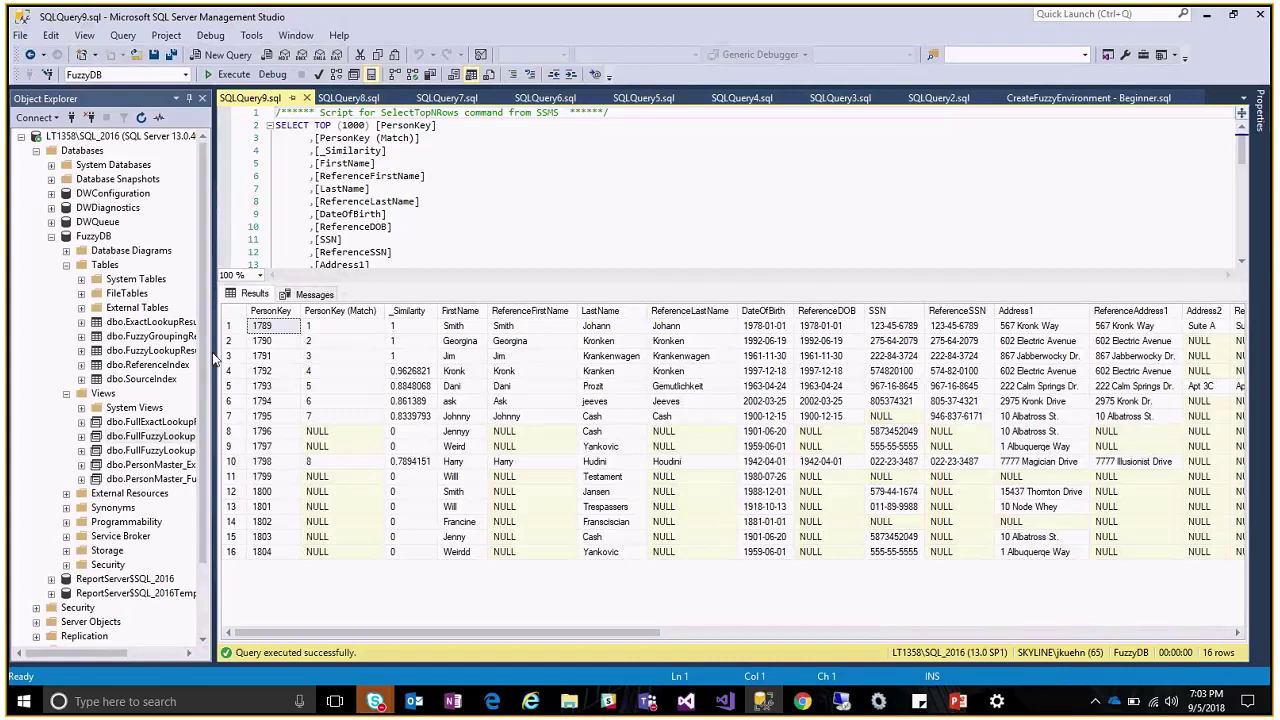
Query the top 1000 rows of the dbo.FuzzyGroupingResults table and underline the near-duplicate first names in red
drag(213, 362, 238, 364)
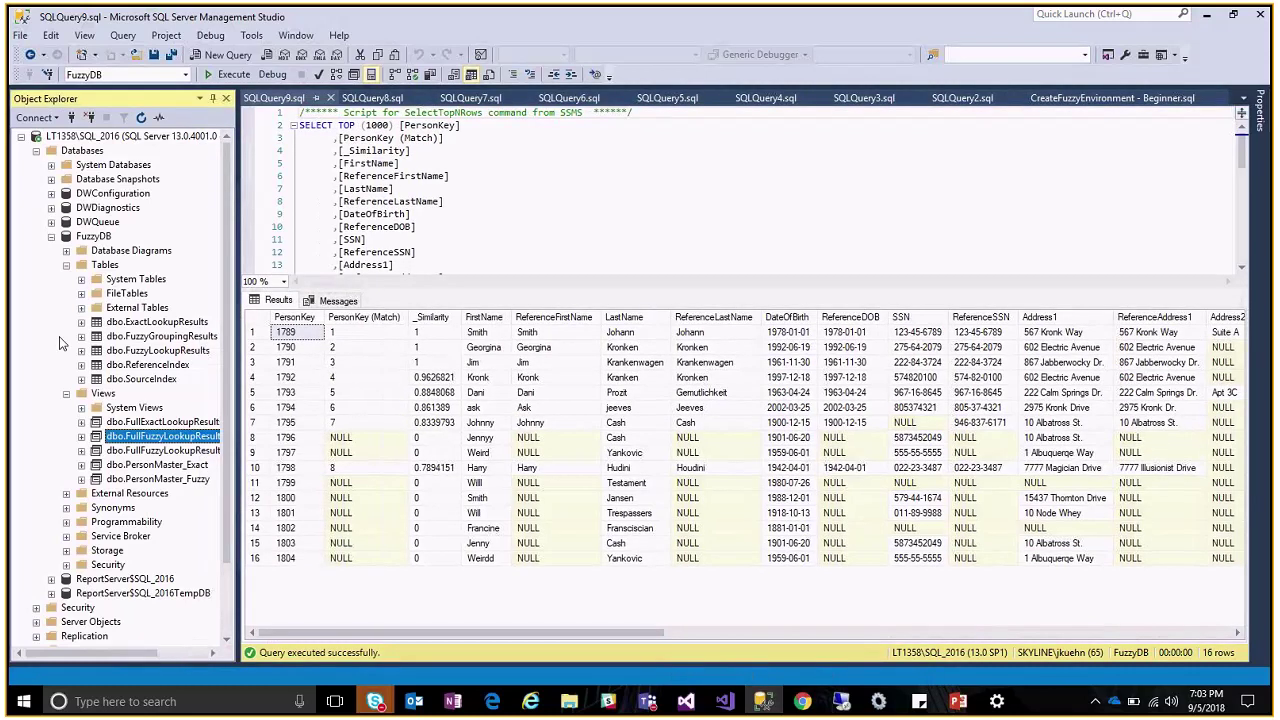
right_click(170, 337)
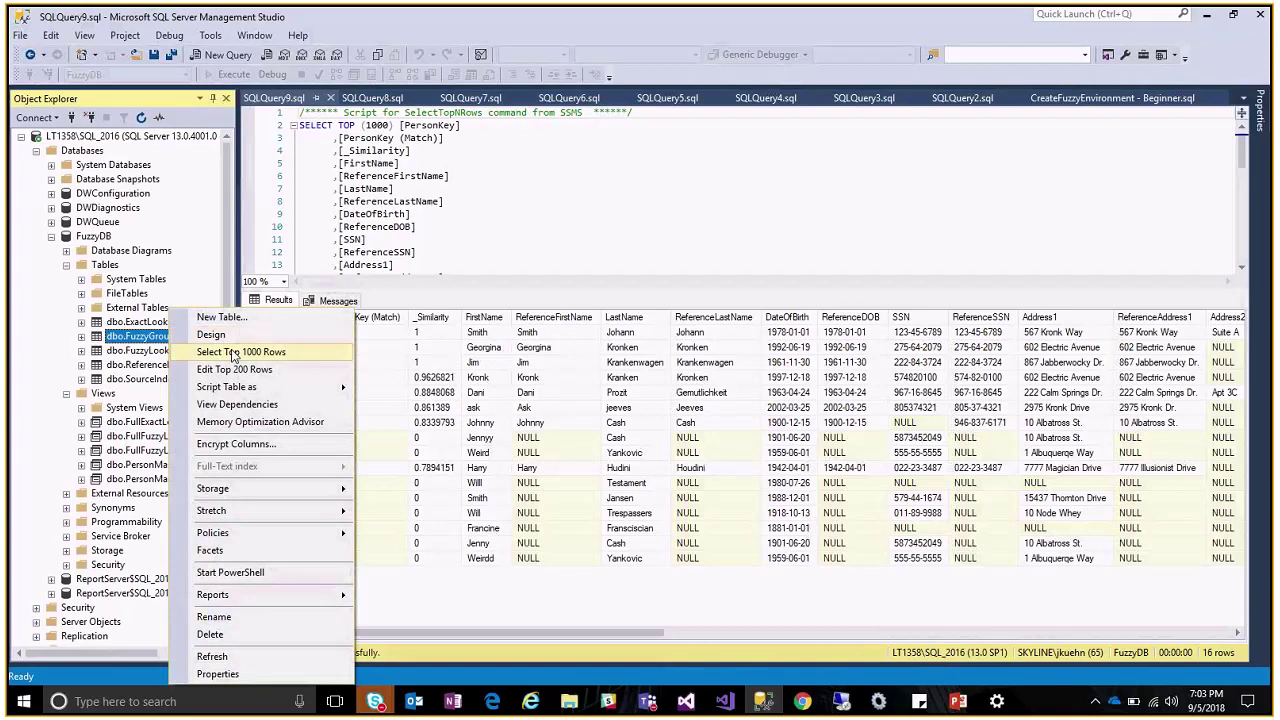
click(231, 357)
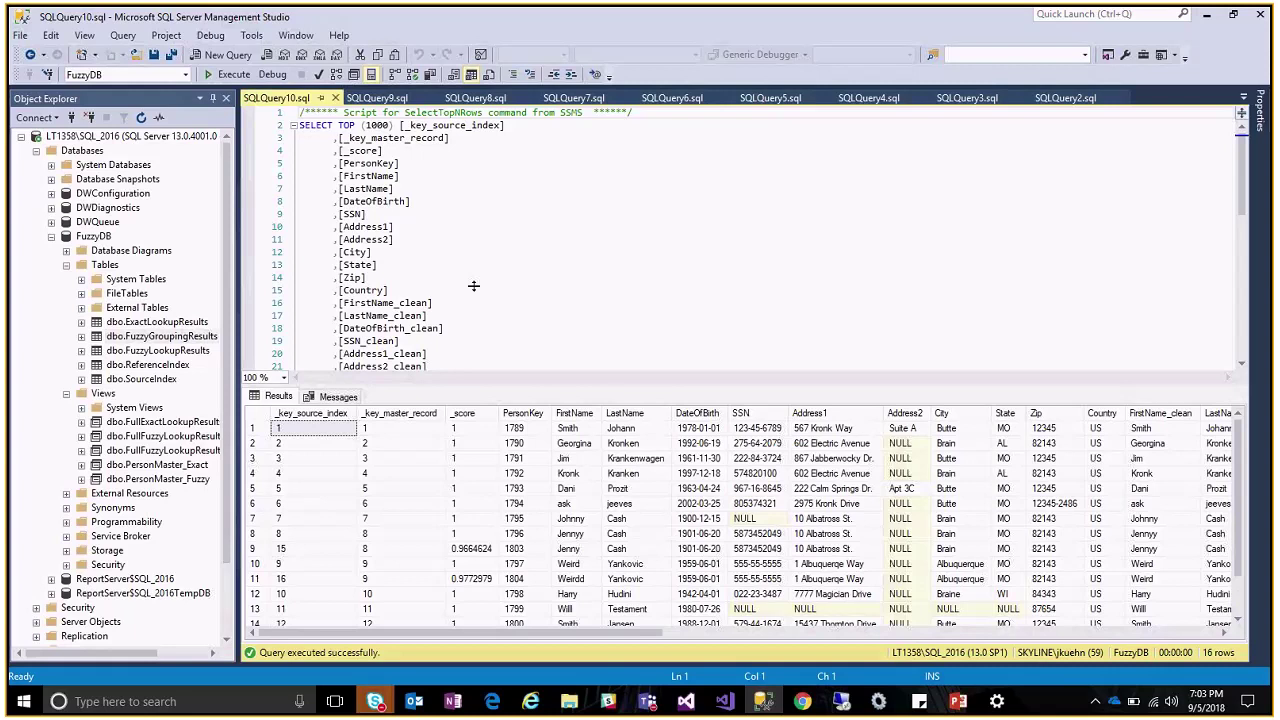
drag(474, 286, 474, 319)
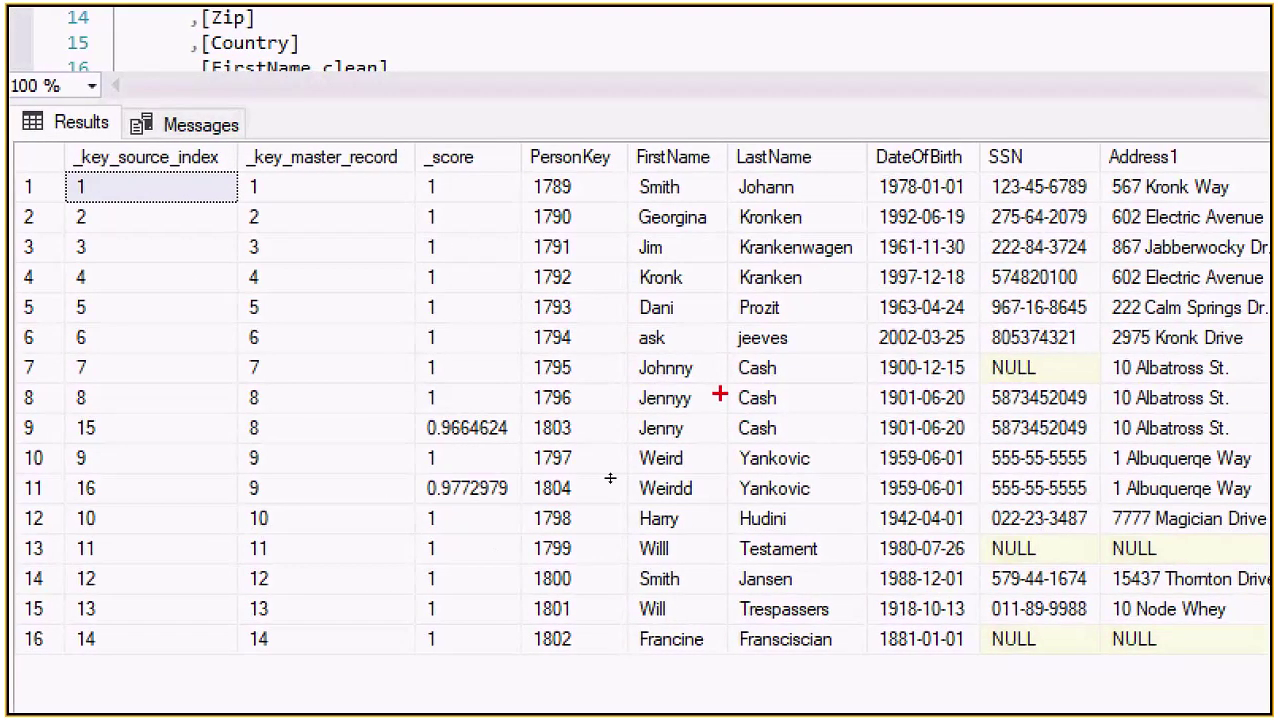
drag(632, 414, 718, 410)
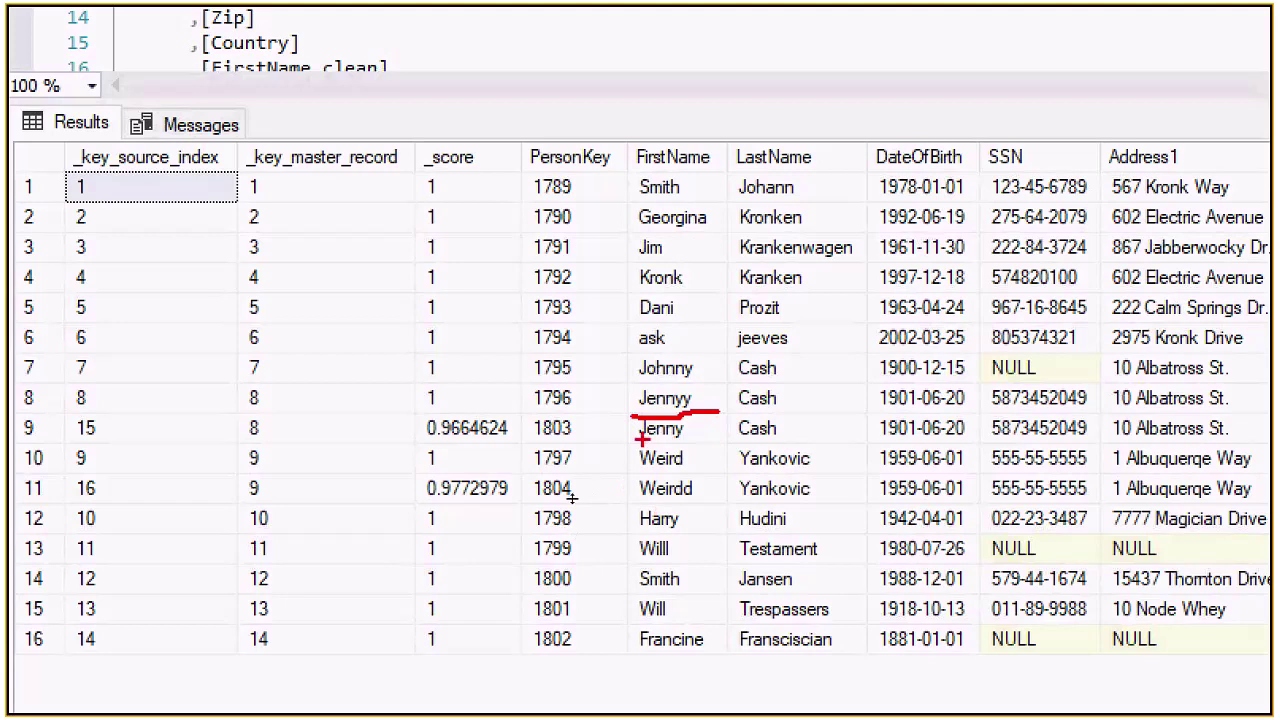
drag(632, 480, 730, 462)
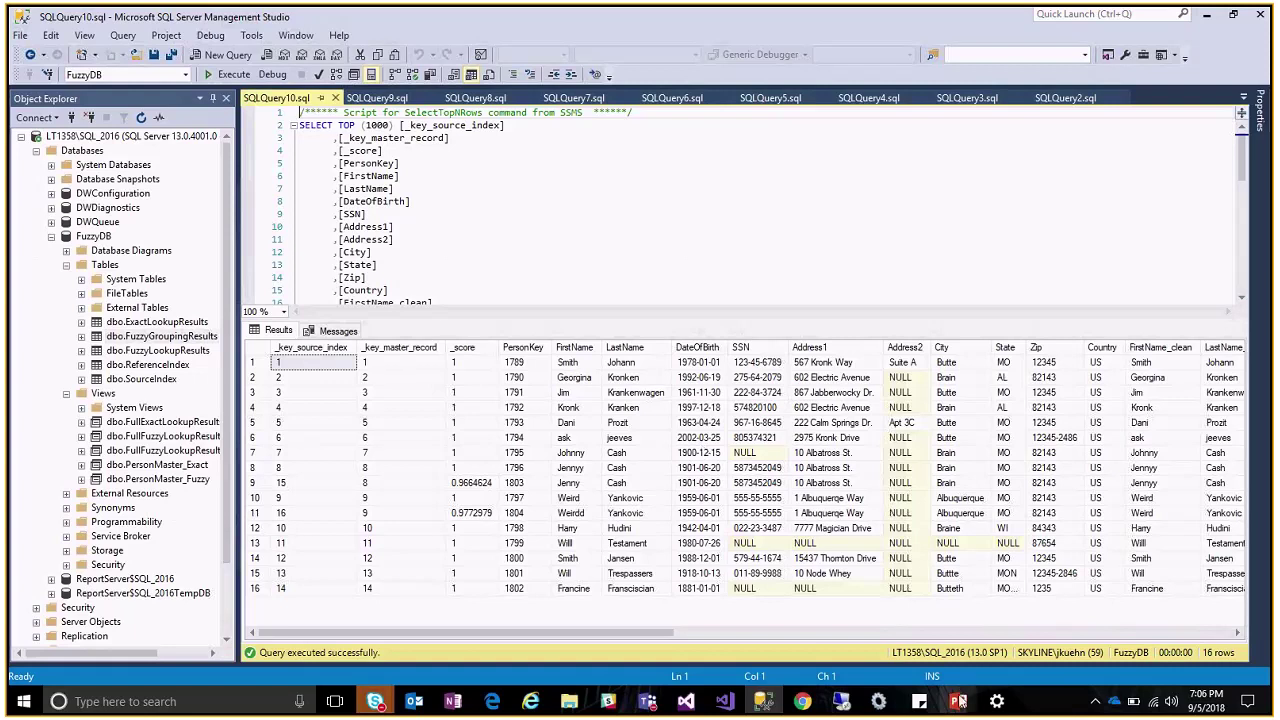
Switch to the PowerPoint presentation, start the slide show from slide 12, and advance to the "Which approach or tool do I pick?" slide
mouse_move(958, 703)
click(903, 636)
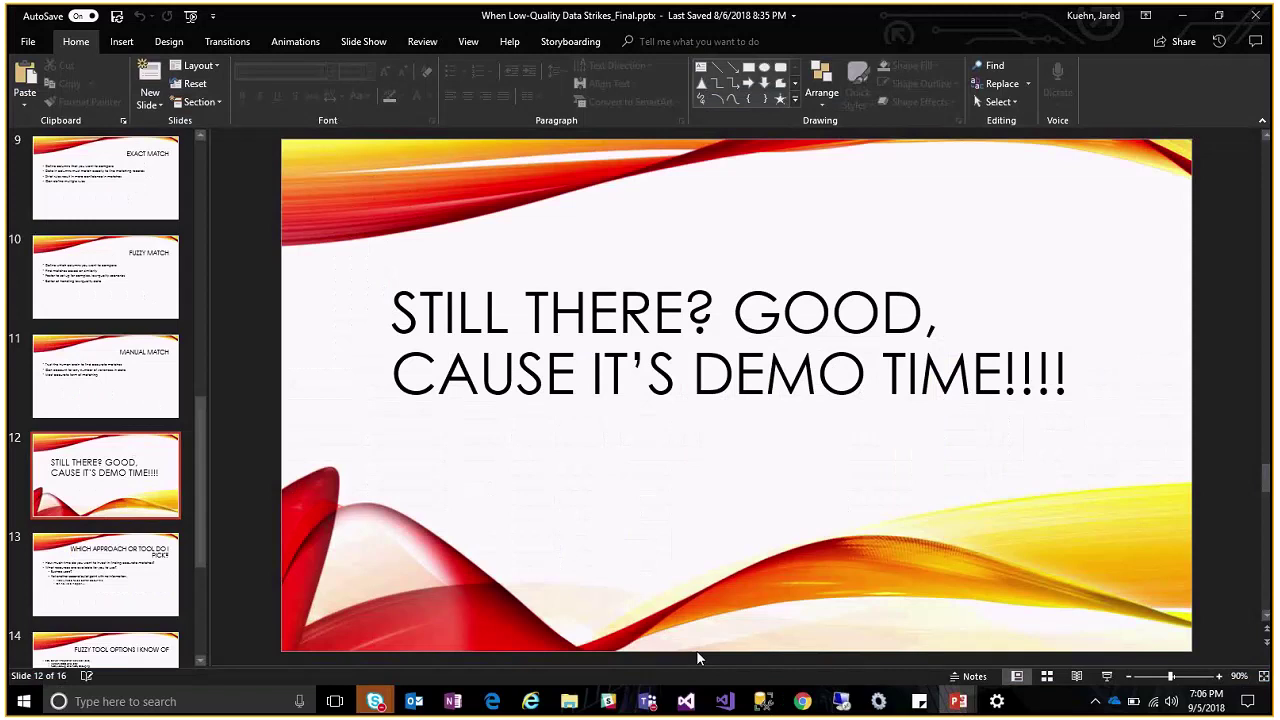
click(1107, 676)
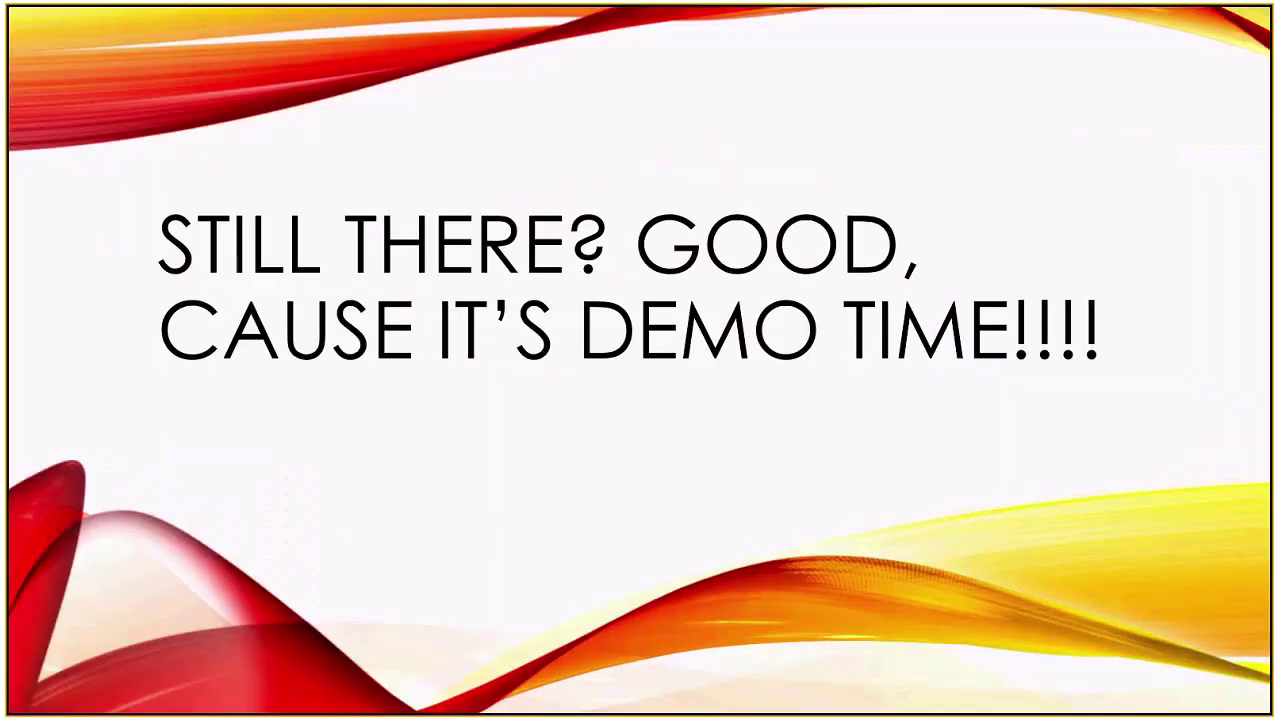
key(Right)
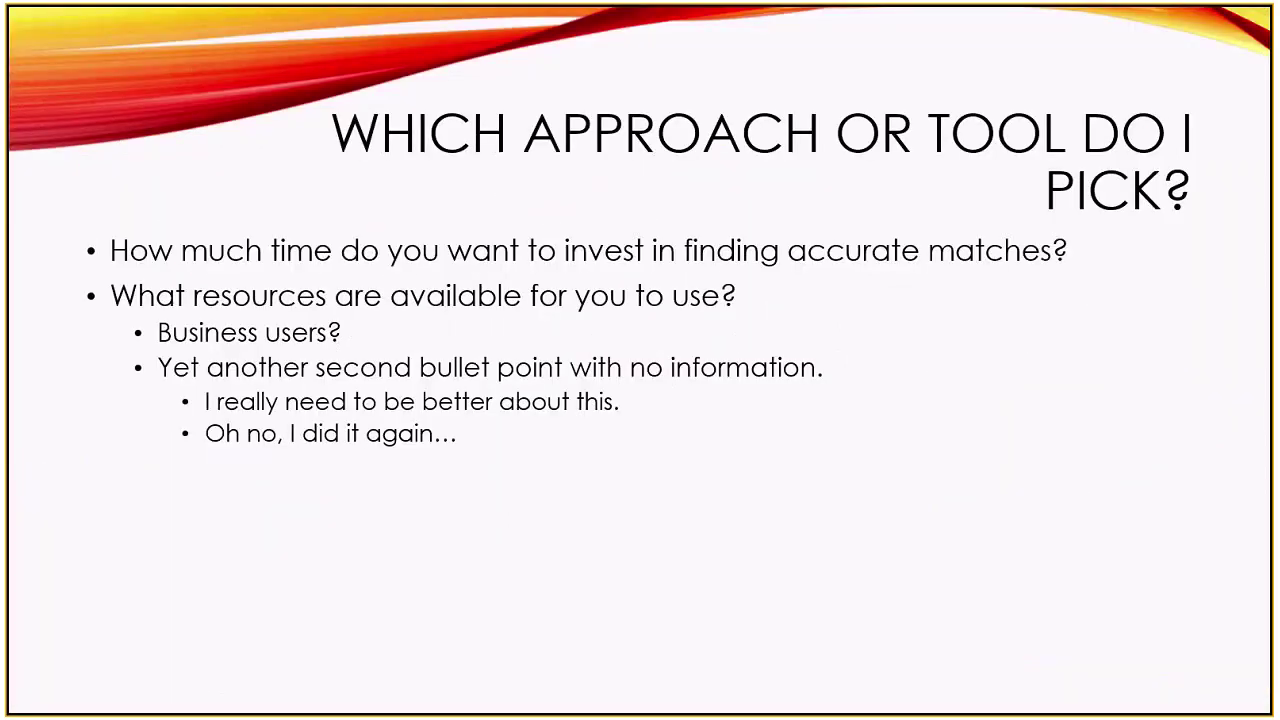